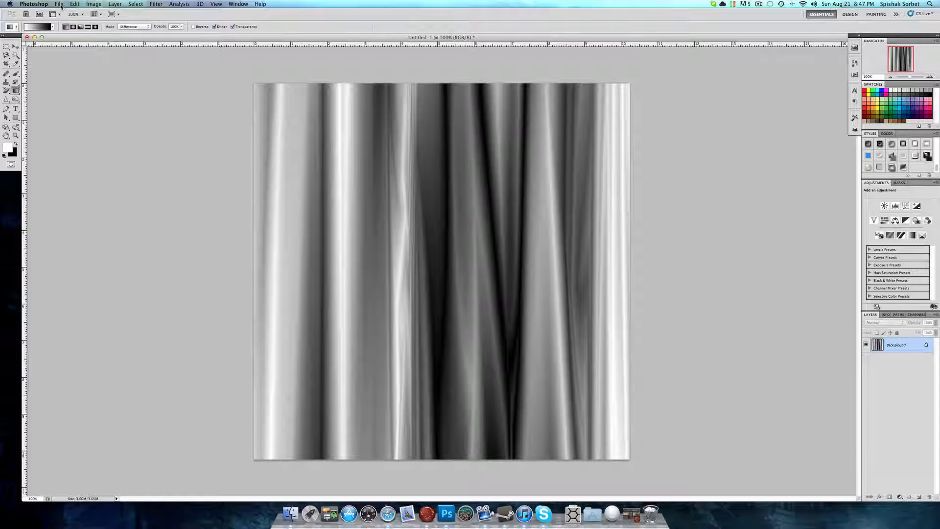
Create Untitled-2 at 1024×1024 pixels and enlarge its window to fill the workspace.
click(61, 7)
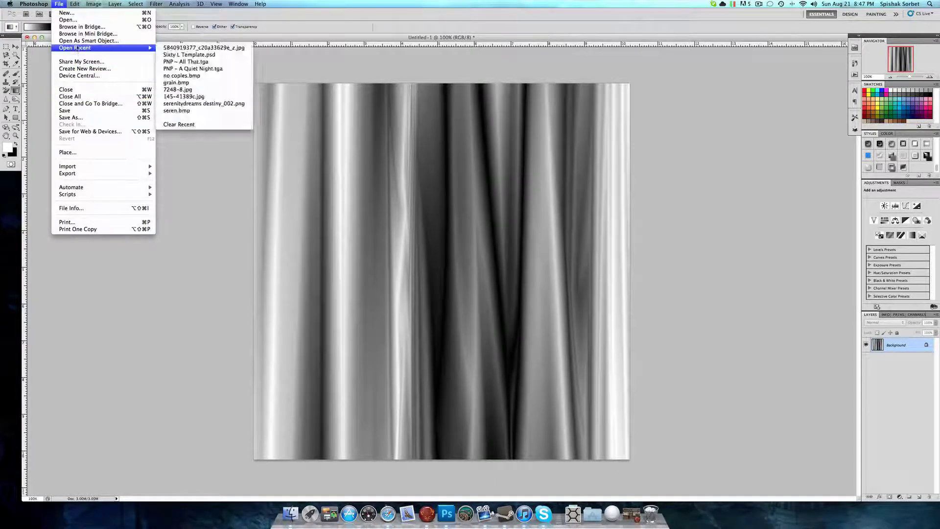
click(77, 13)
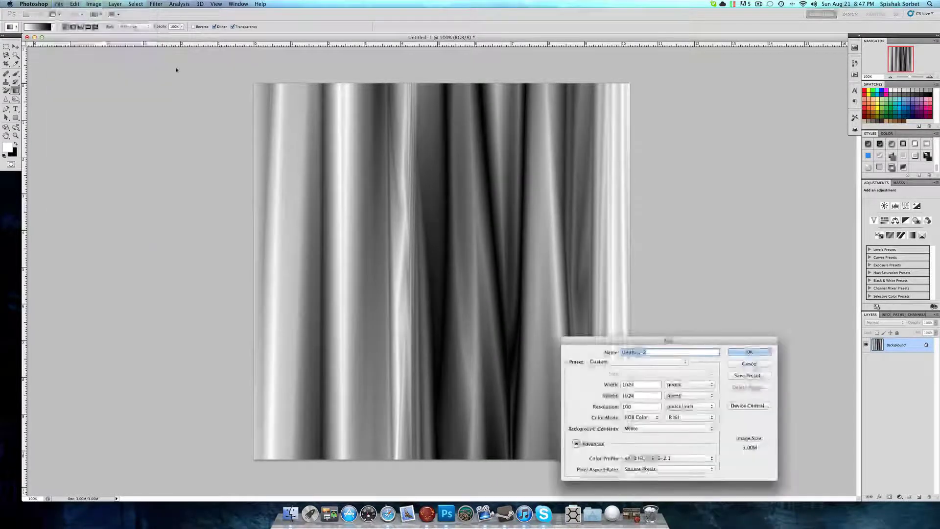
click(749, 353)
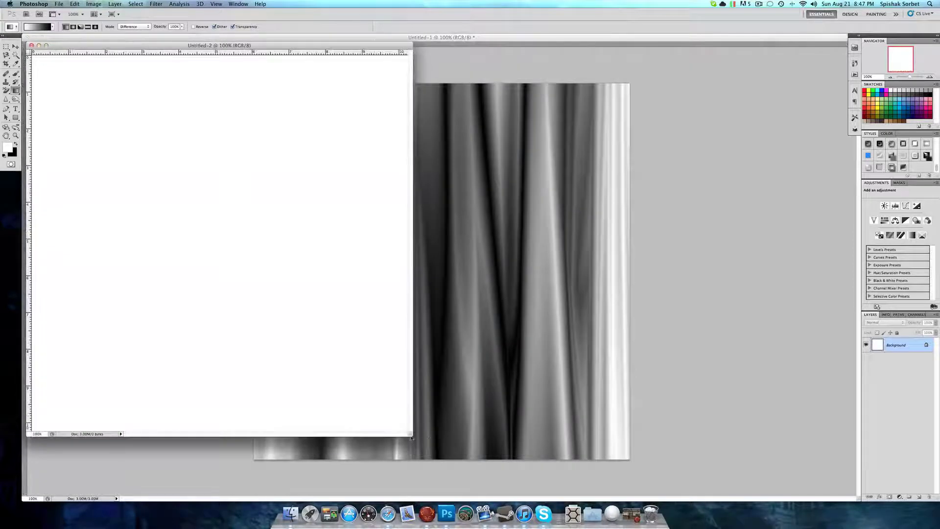
drag(409, 433, 858, 498)
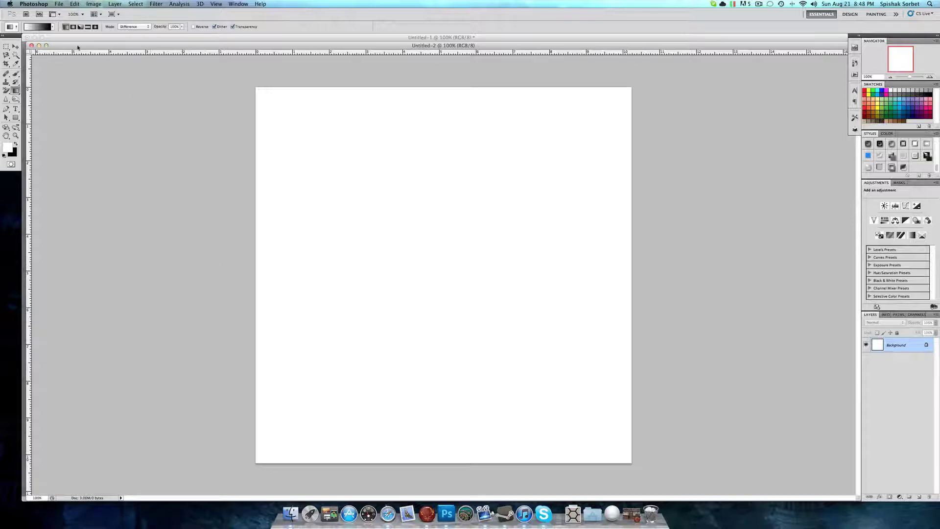
Choose the Gradient Tool with a foreground-to-background gradient and set its mode to Difference.
click(15, 92)
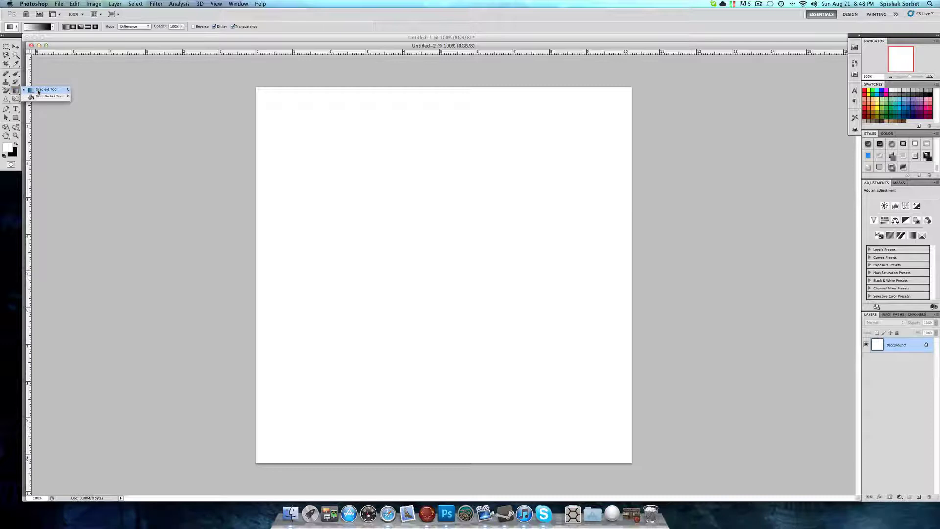
click(38, 91)
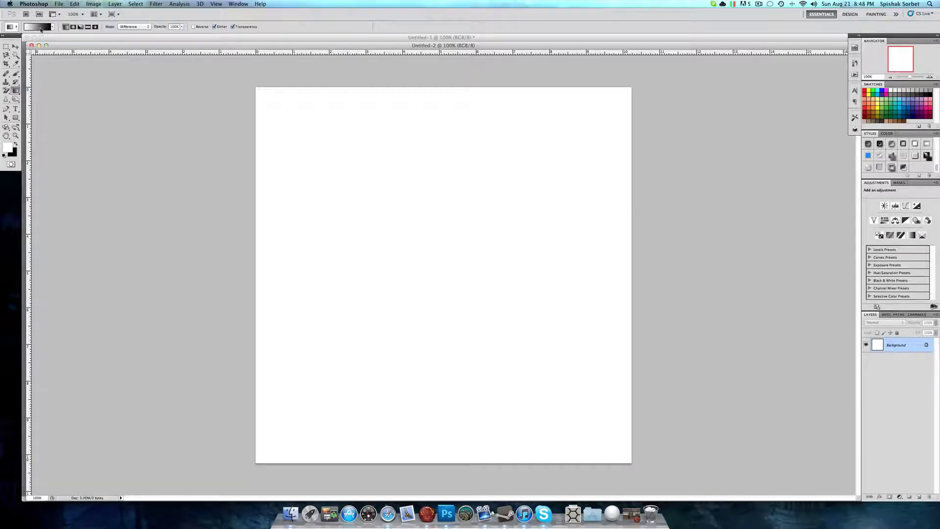
click(42, 30)
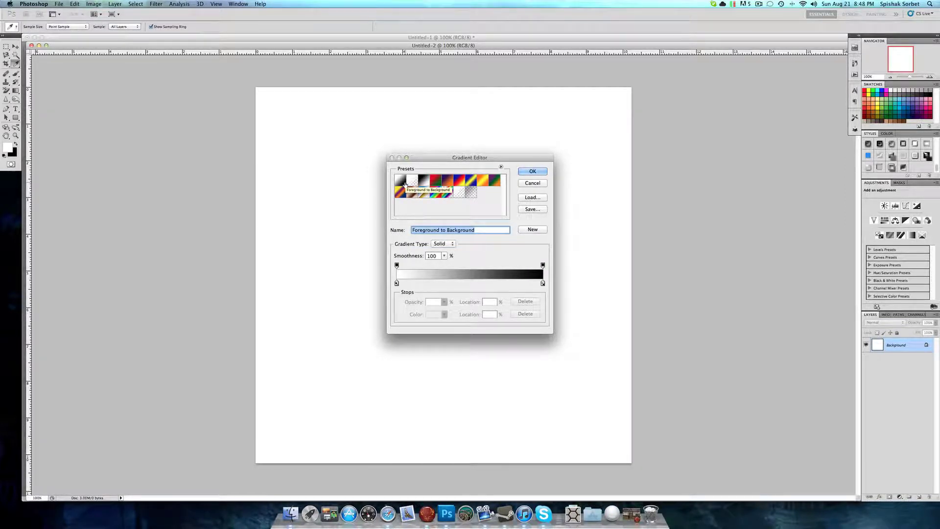
click(532, 171)
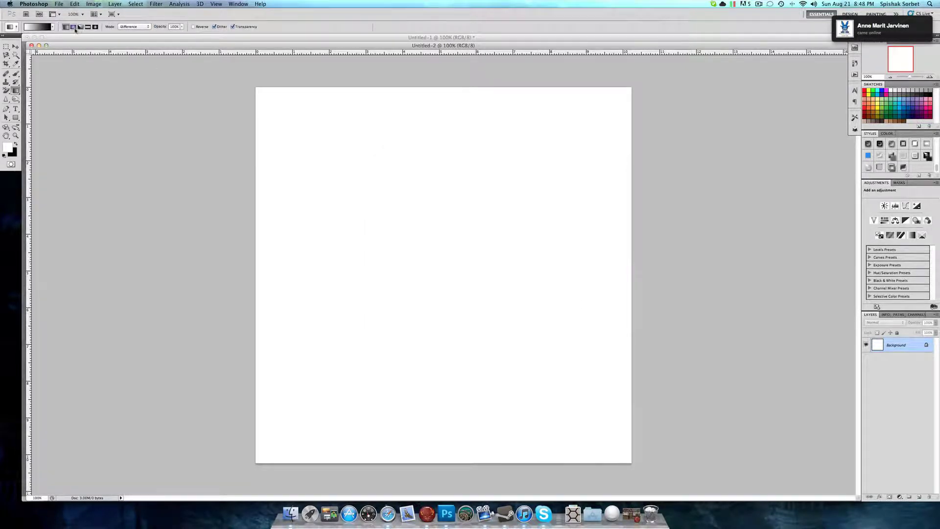
click(136, 29)
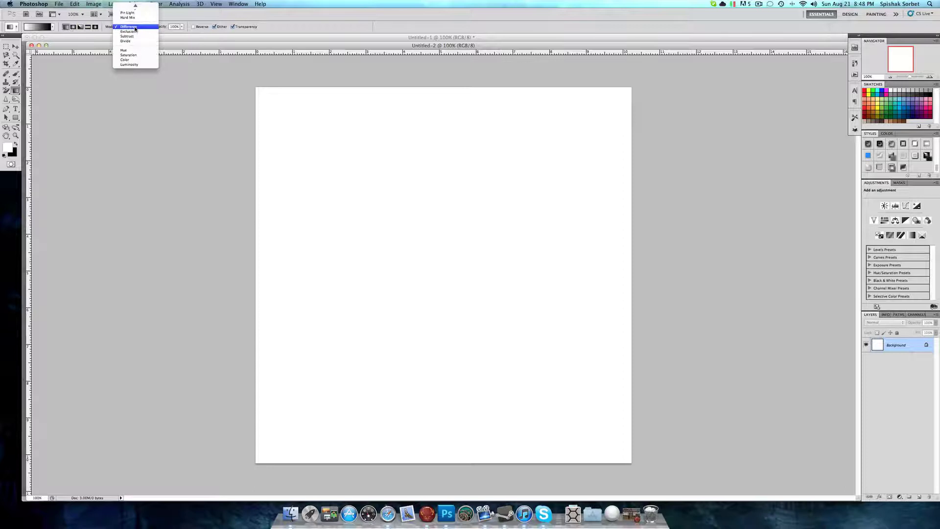
click(135, 29)
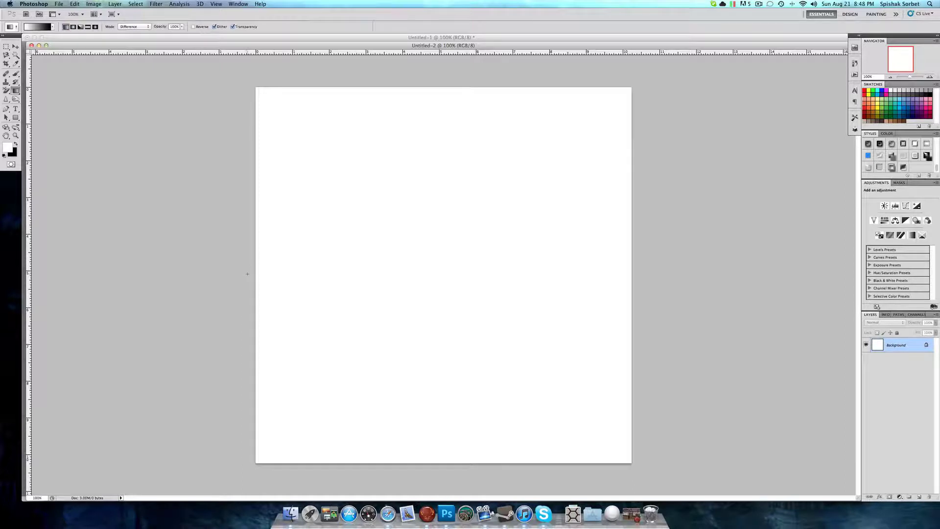
Drag three short horizontal Difference gradients across the canvas to build vertical streaks.
mouse_move(249, 275)
mouse_down()
mouse_move(483, 279)
mouse_move(434, 282)
mouse_up()
mouse_move(510, 284)
mouse_down()
mouse_move(561, 284)
mouse_move(555, 291)
mouse_up()
mouse_move(624, 290)
mouse_down()
mouse_move(605, 290)
mouse_move(637, 286)
mouse_up()
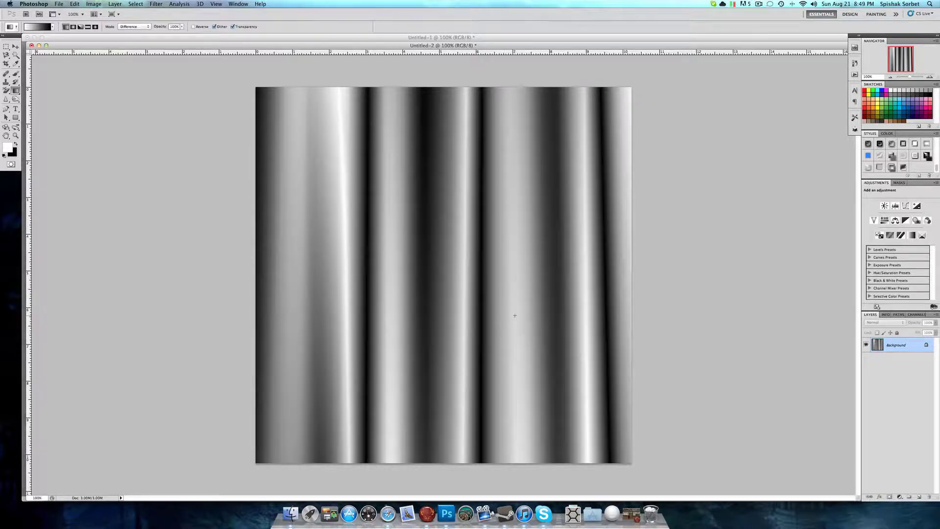
Apply Color Balance with midtones around -58, -50, +53 to tint the streaks blue.
click(94, 4)
mouse_move(107, 27)
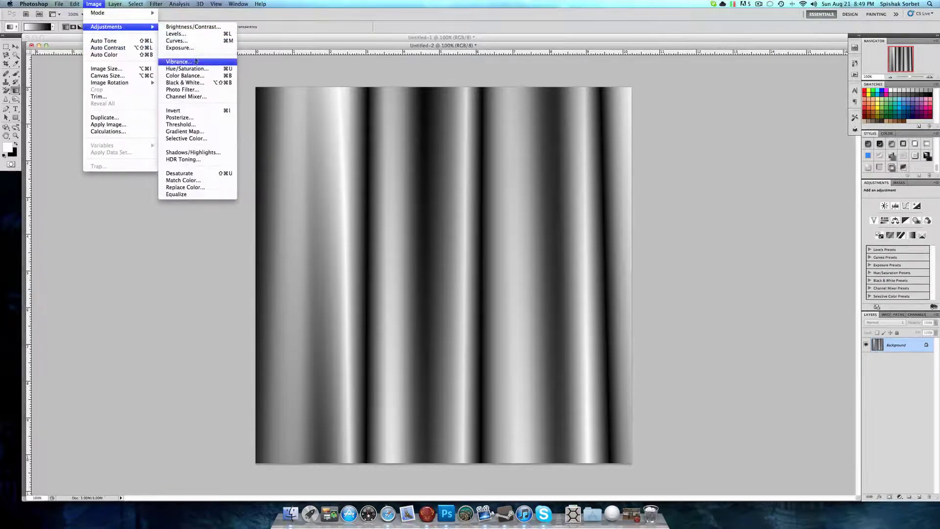
click(196, 77)
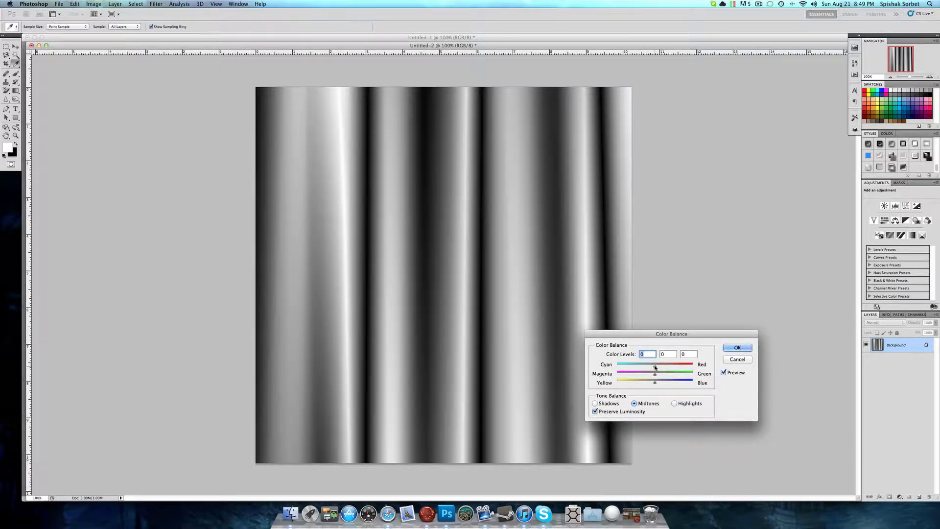
mouse_move(654, 366)
mouse_down()
mouse_move(634, 368)
mouse_move(675, 383)
mouse_move(635, 375)
mouse_up()
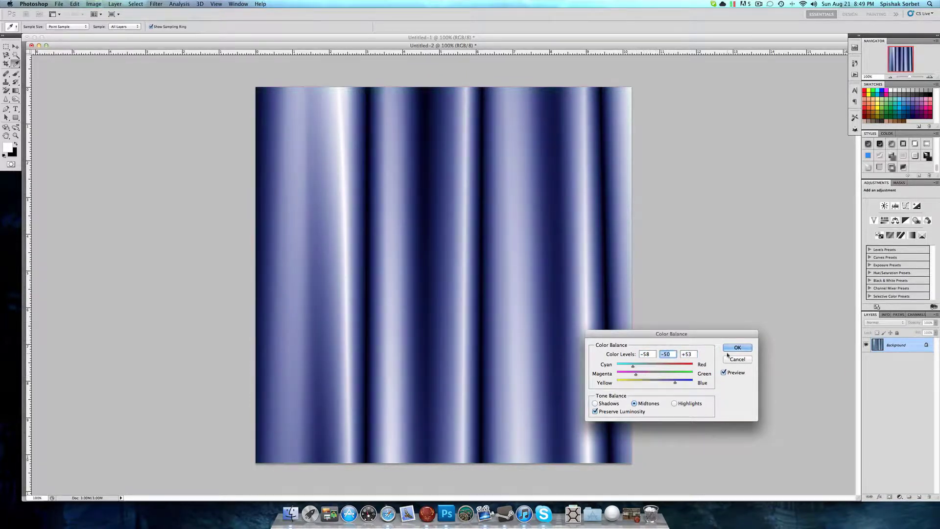
key(Return)
key(g)
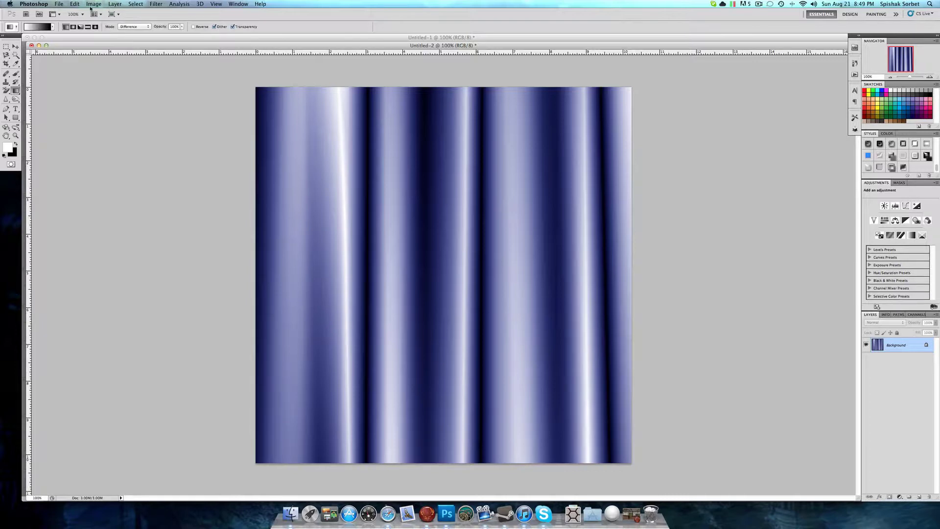
Set the Levels input sliders to about 3, 0.55 and 219.
click(90, 8)
mouse_move(107, 27)
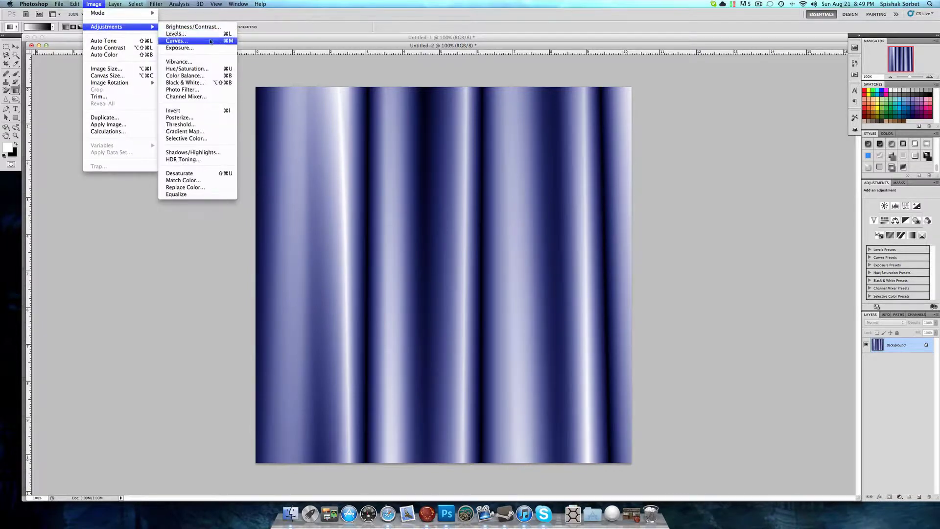
click(209, 34)
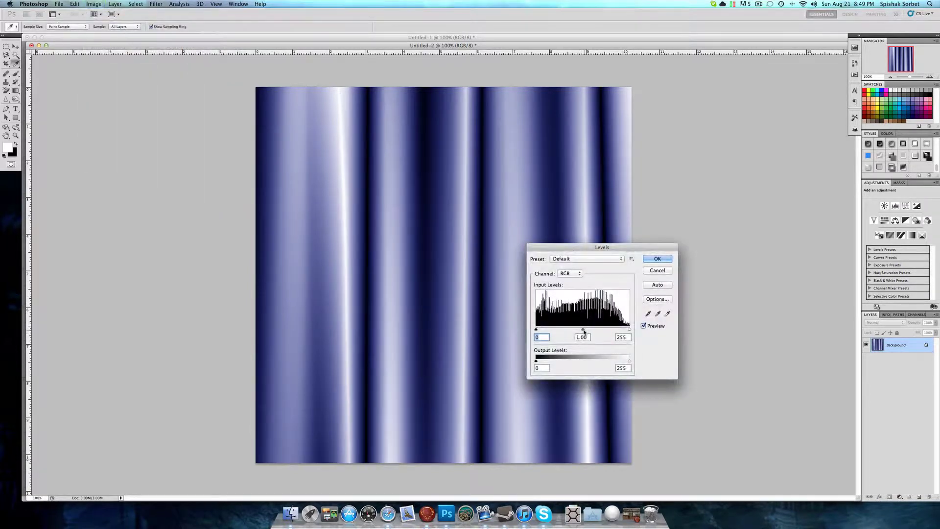
drag(582, 331, 546, 330)
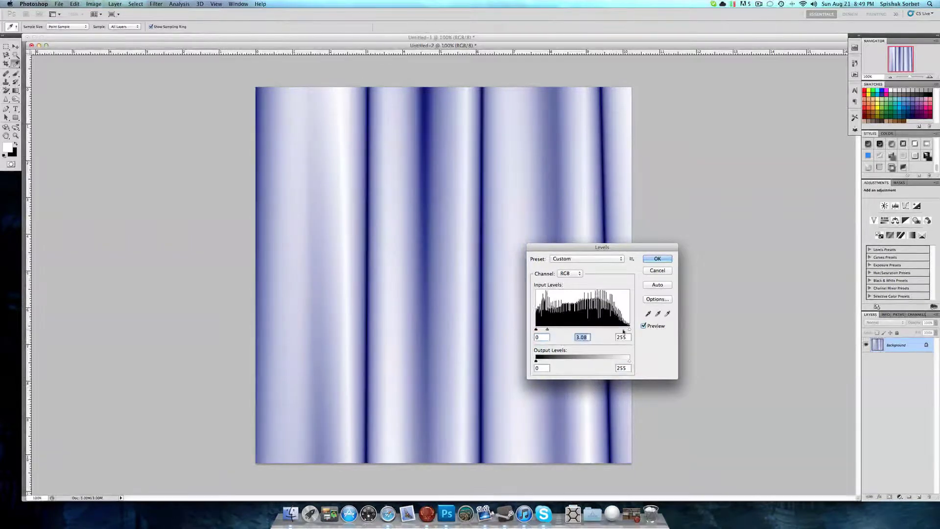
mouse_move(626, 329)
mouse_down()
mouse_move(594, 329)
mouse_move(617, 330)
mouse_up()
mouse_move(537, 331)
mouse_down()
mouse_move(600, 333)
mouse_move(537, 331)
mouse_up()
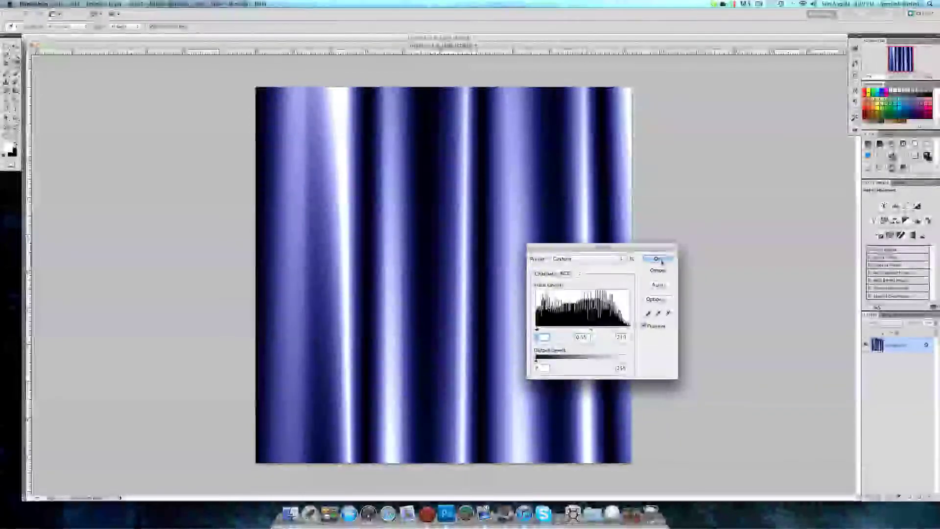